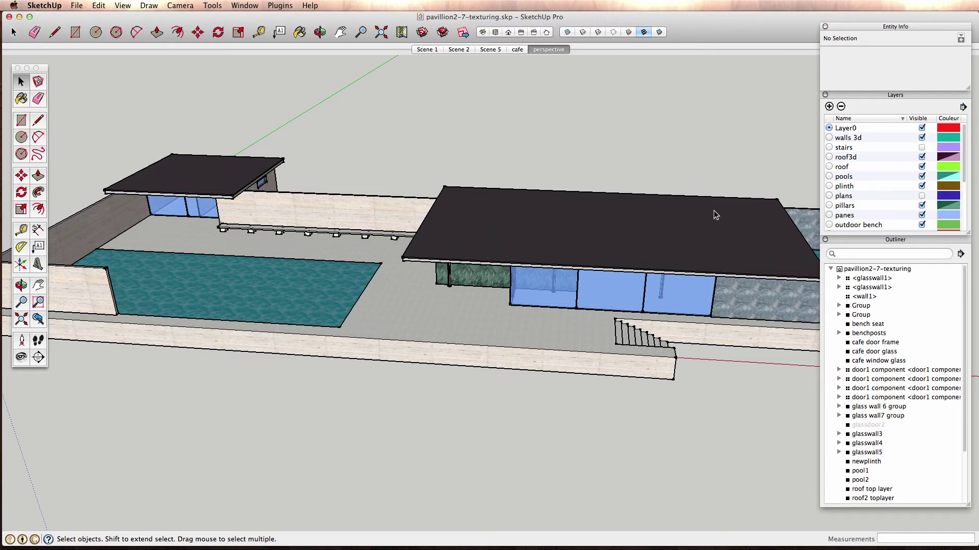
Step: Open Add Location and zoom the satellite map in toward Barcelona
{"action": "left_click", "coordinate": [402, 33]}
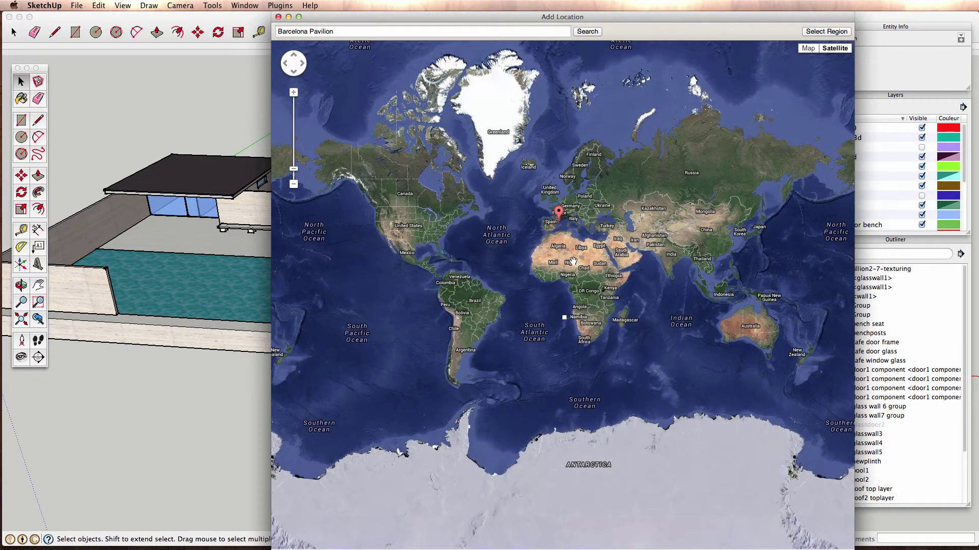
{"action": "left_click_drag", "start_coordinate": [573, 261], "coordinate": [616, 254]}
{"action": "scroll", "coordinate": [617, 254], "scroll_direction": "down", "scroll_amount": 1}
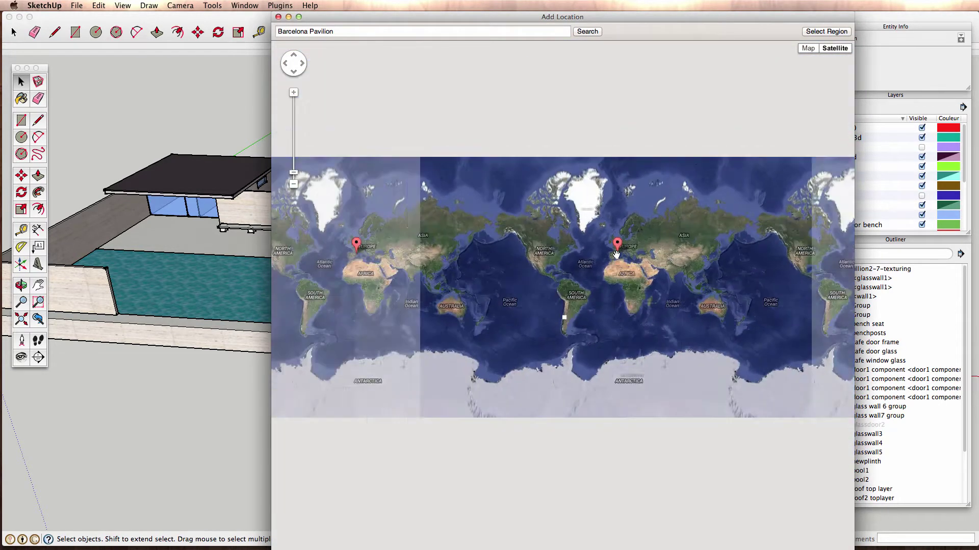
{"action": "scroll", "coordinate": [614, 250], "scroll_direction": "up", "scroll_amount": 2}
{"action": "scroll", "coordinate": [609, 242], "scroll_direction": "up", "scroll_amount": 1}
{"action": "scroll", "coordinate": [601, 232], "scroll_direction": "up", "scroll_amount": 1}
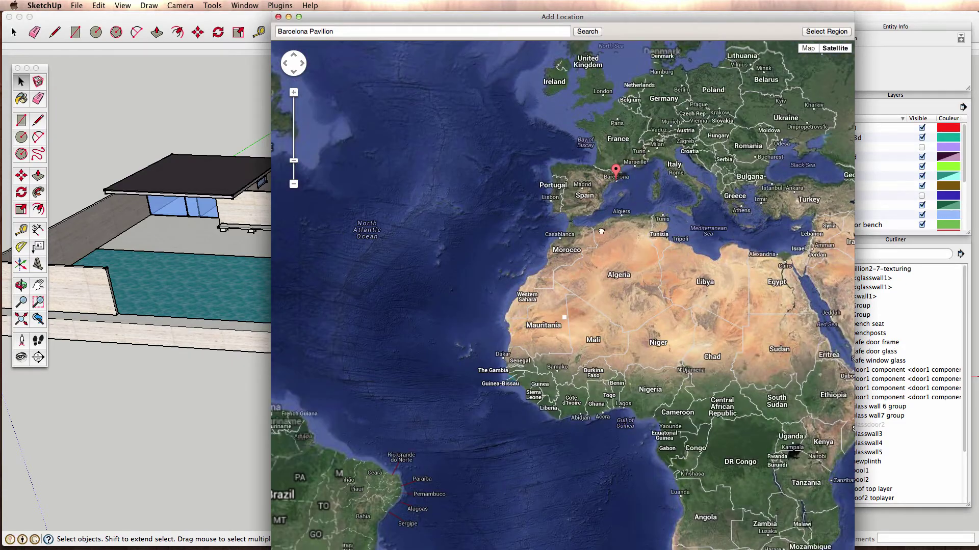
{"action": "scroll", "coordinate": [604, 235], "scroll_direction": "up", "scroll_amount": 1}
{"action": "scroll", "coordinate": [611, 240], "scroll_direction": "up", "scroll_amount": 1}
{"action": "scroll", "coordinate": [624, 247], "scroll_direction": "up", "scroll_amount": 1}
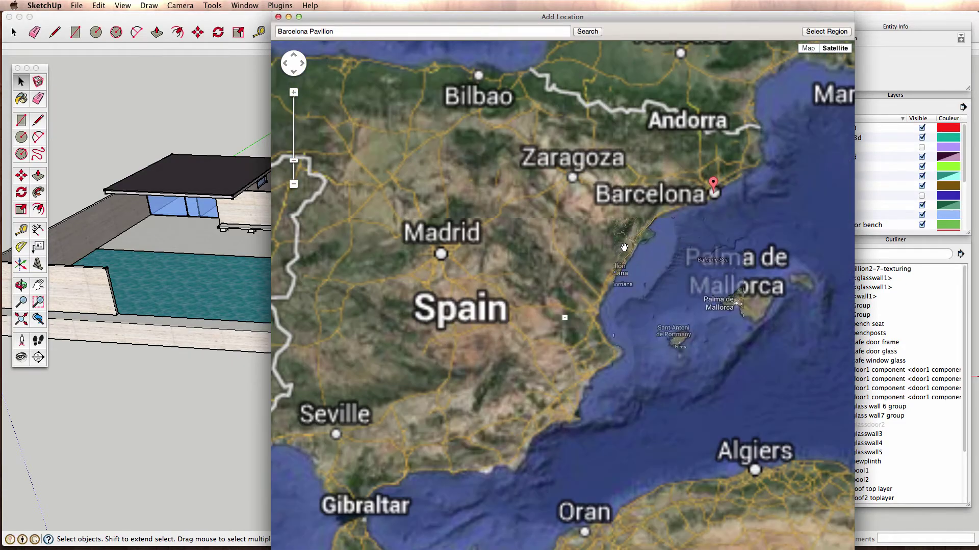
{"action": "scroll", "coordinate": [638, 253], "scroll_direction": "up", "scroll_amount": 1}
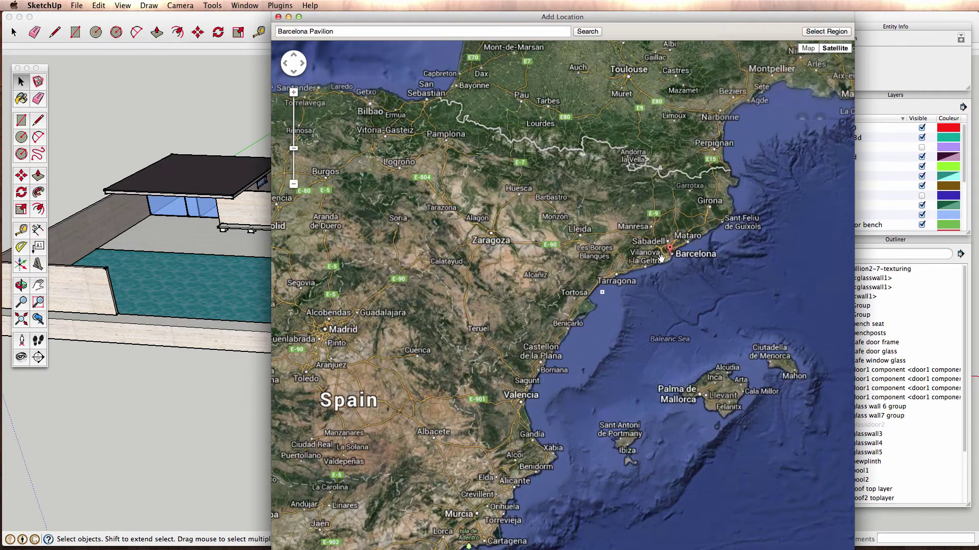
{"action": "scroll", "coordinate": [661, 259], "scroll_direction": "up", "scroll_amount": 2}
{"action": "scroll", "coordinate": [723, 261], "scroll_direction": "up", "scroll_amount": 1}
Step: Centre the map on Barcelona and search for 'Barcelona Pavilion' to zoom to its site
{"action": "left_click_drag", "start_coordinate": [724, 261], "coordinate": [631, 262]}
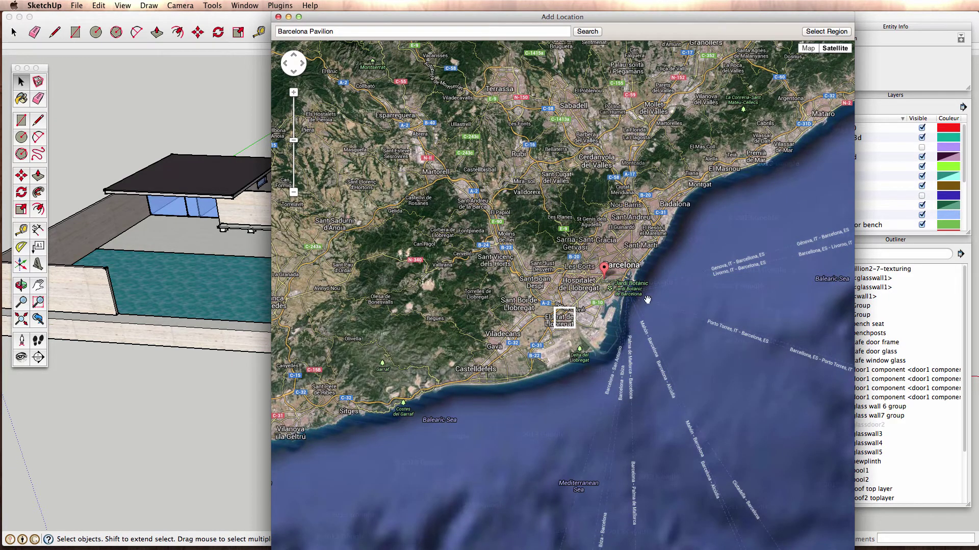
{"action": "left_click", "coordinate": [343, 31]}
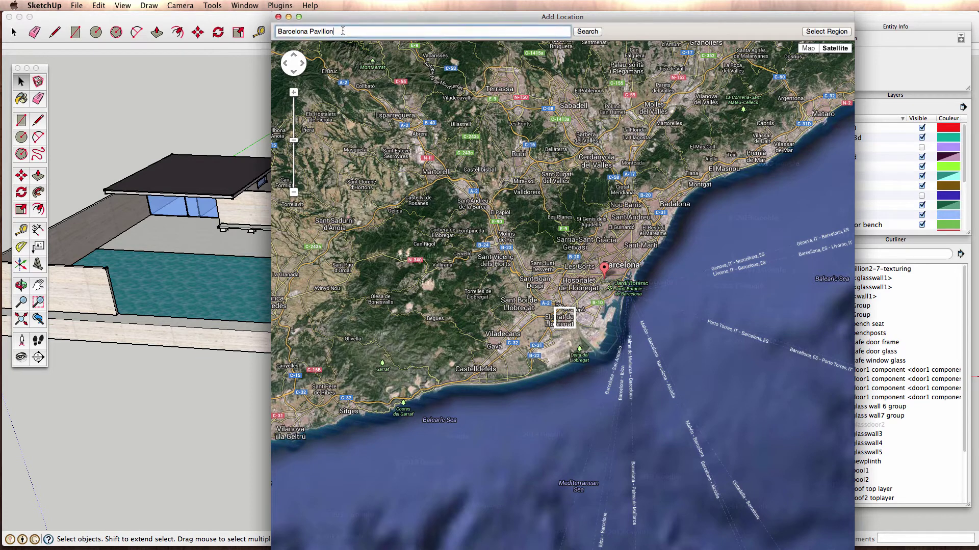
{"action": "left_click", "coordinate": [587, 32]}
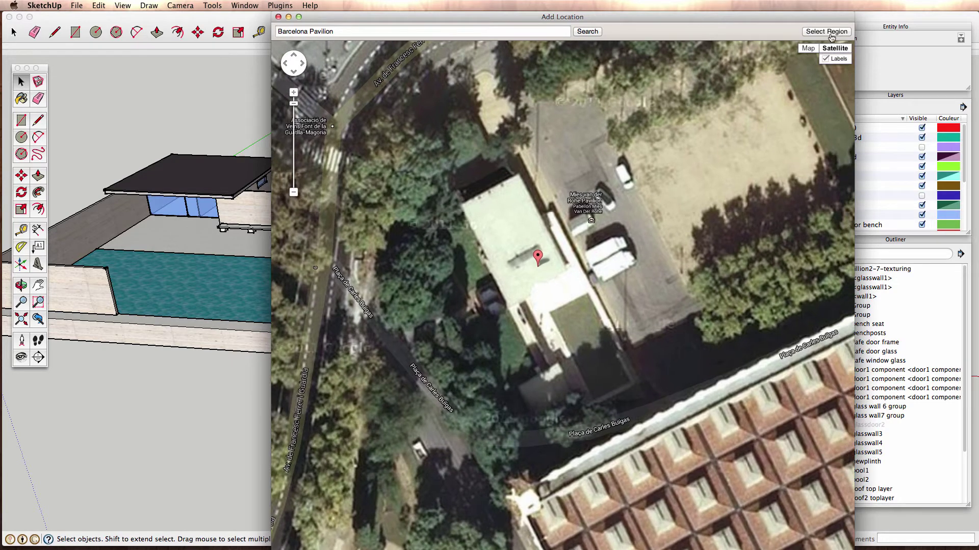
Step: Mark a square region around the pavilion and grab its satellite imagery
{"action": "left_click", "coordinate": [828, 33]}
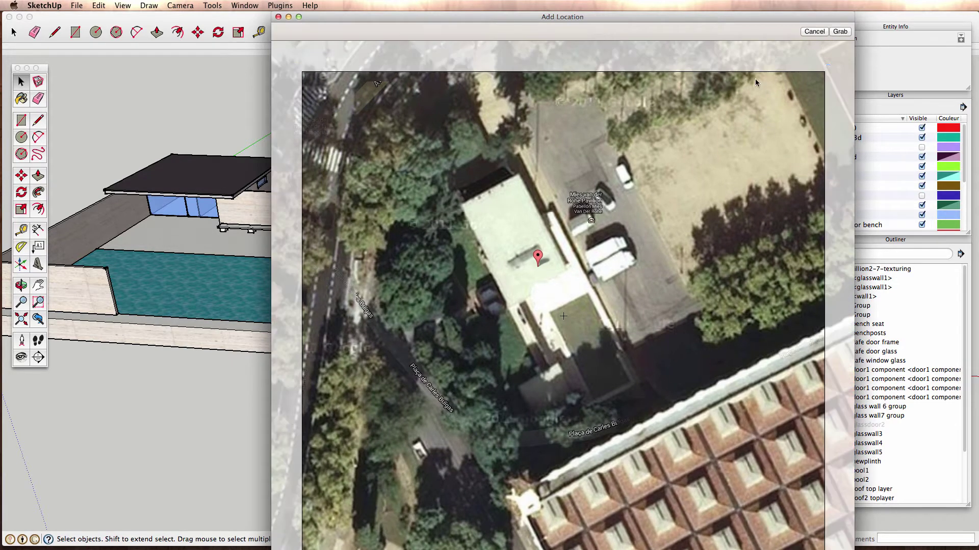
{"action": "left_click_drag", "start_coordinate": [298, 67], "coordinate": [377, 105]}
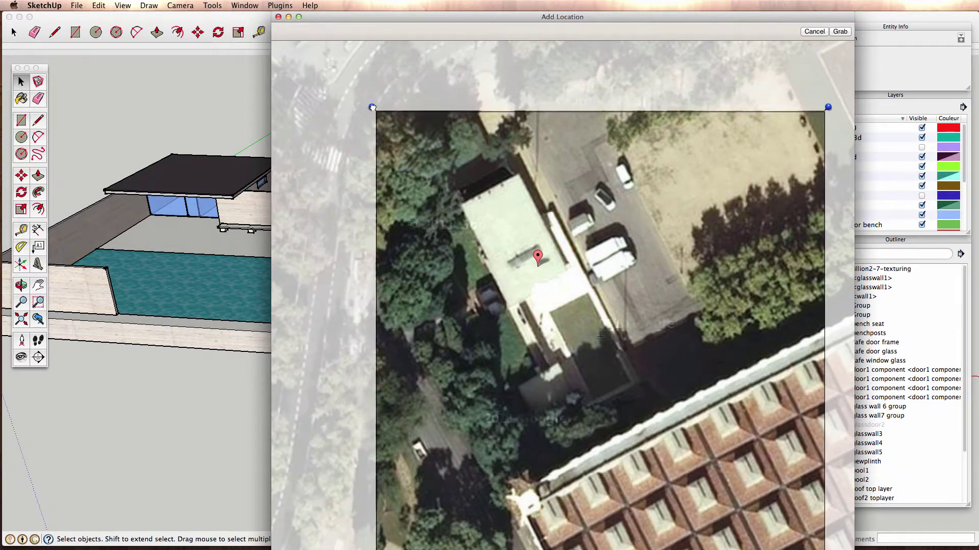
{"action": "left_click_drag", "start_coordinate": [828, 549], "coordinate": [740, 457]}
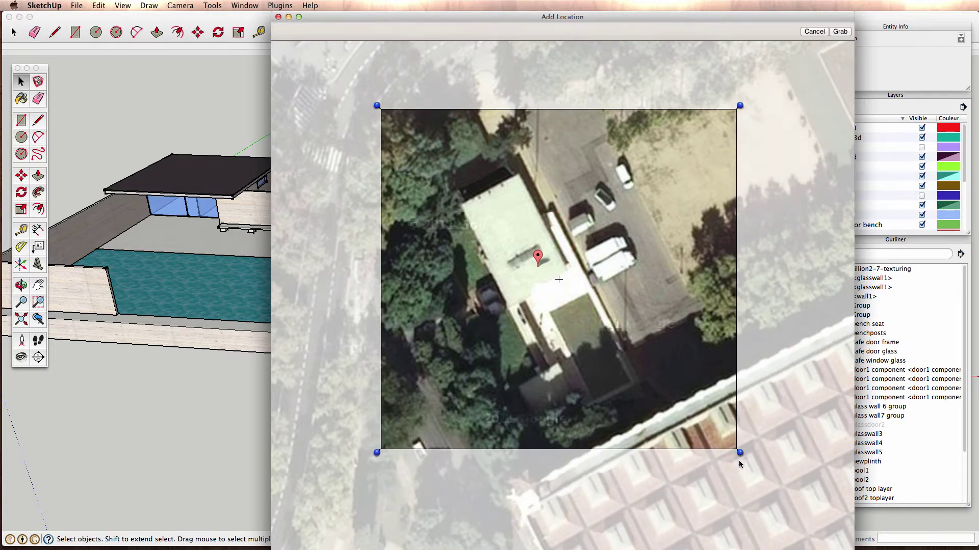
{"action": "left_click", "coordinate": [838, 32]}
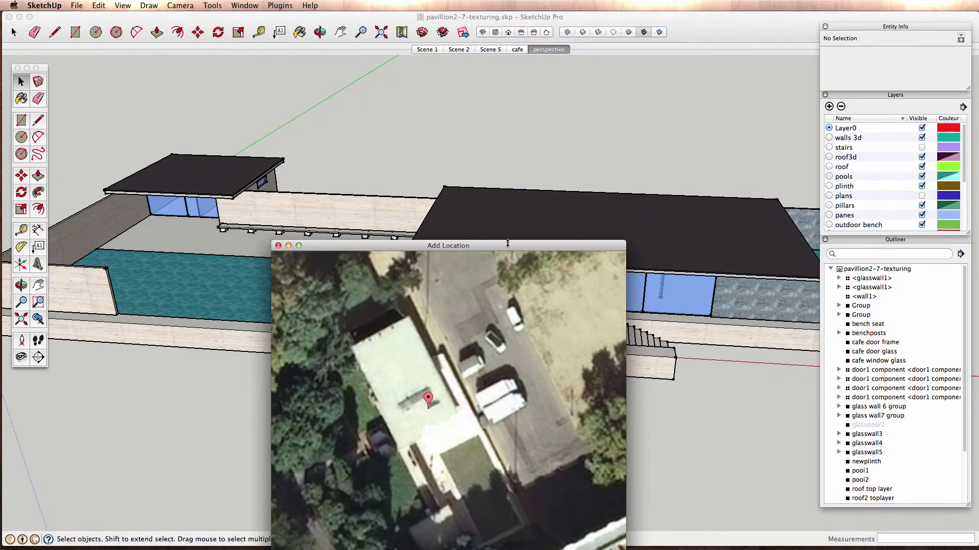
Step: Move the location window aside and orbit to view the Google Earth Snapshot beneath the pavilion
{"action": "left_click_drag", "start_coordinate": [319, 247], "coordinate": [416, 126]}
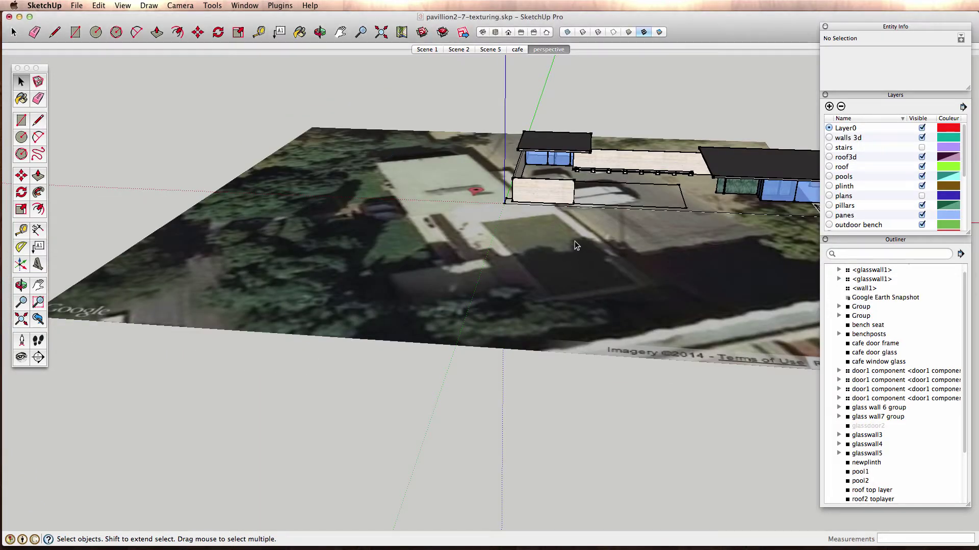
{"action": "middle_click_drag", "start_coordinate": [596, 236], "coordinate": [476, 331]}
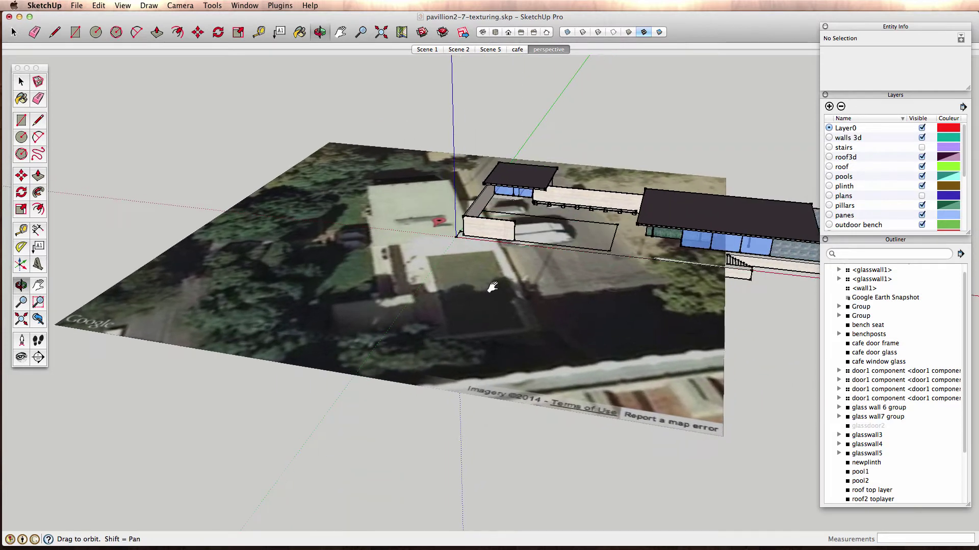
{"action": "mouse_move", "coordinate": [476, 331]}
{"action": "left_mouse_down"}
{"action": "mouse_move", "coordinate": [491, 332]}
{"action": "mouse_move", "coordinate": [474, 343]}
{"action": "left_mouse_up"}
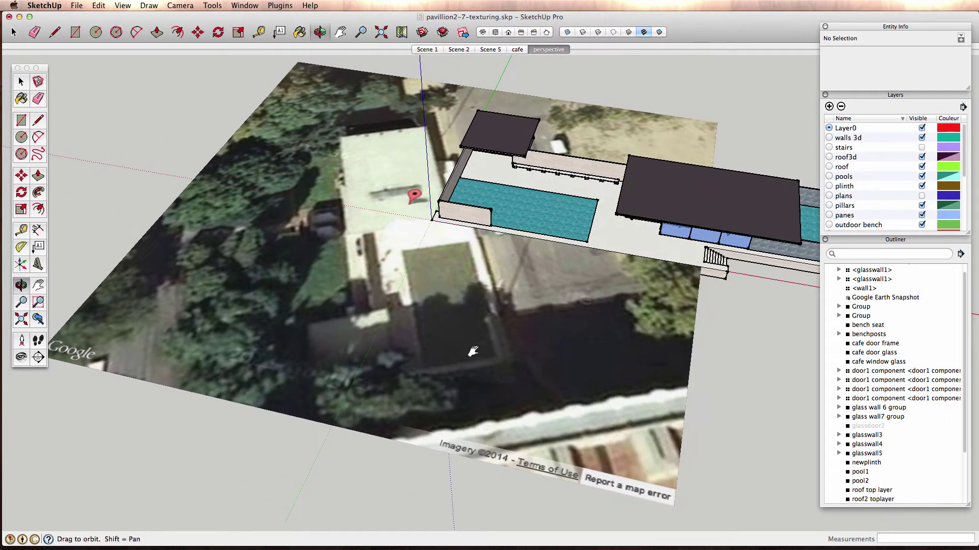
{"action": "middle_click_drag", "start_coordinate": [474, 343], "coordinate": [569, 327], "text": "shift"}
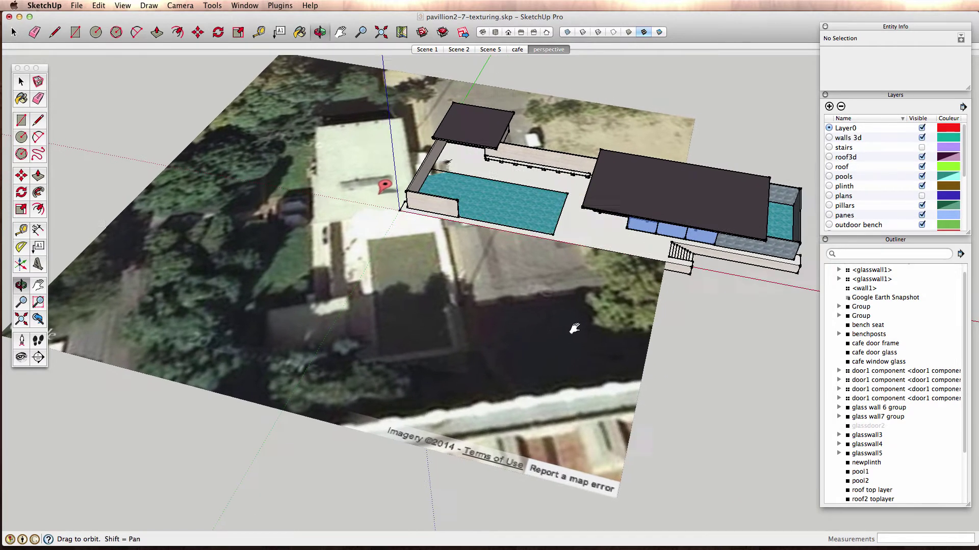
{"action": "left_click_drag", "start_coordinate": [569, 326], "coordinate": [549, 339]}
{"action": "key", "text": "space"}
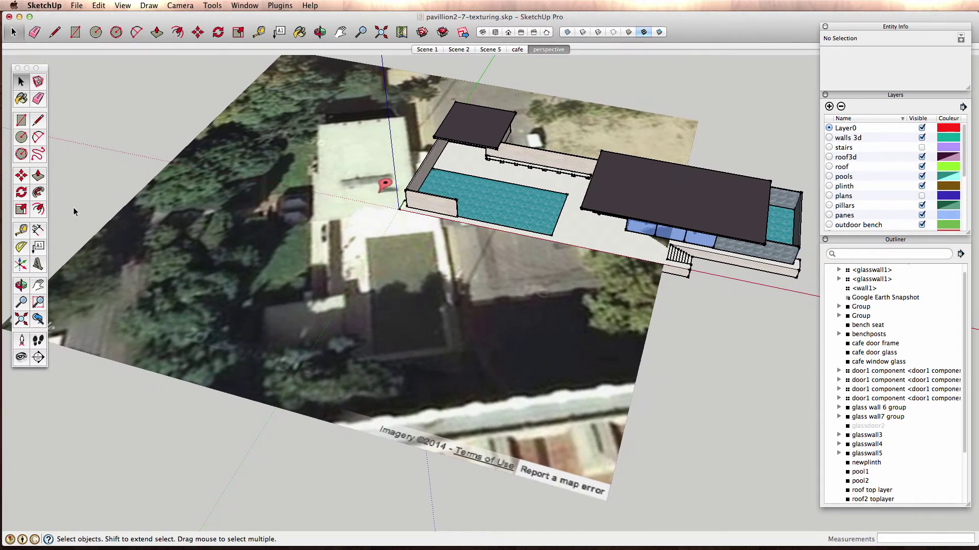
Step: Place the axes origin on a snapshot corner and set the axis direction
{"action": "left_click", "coordinate": [21, 263]}
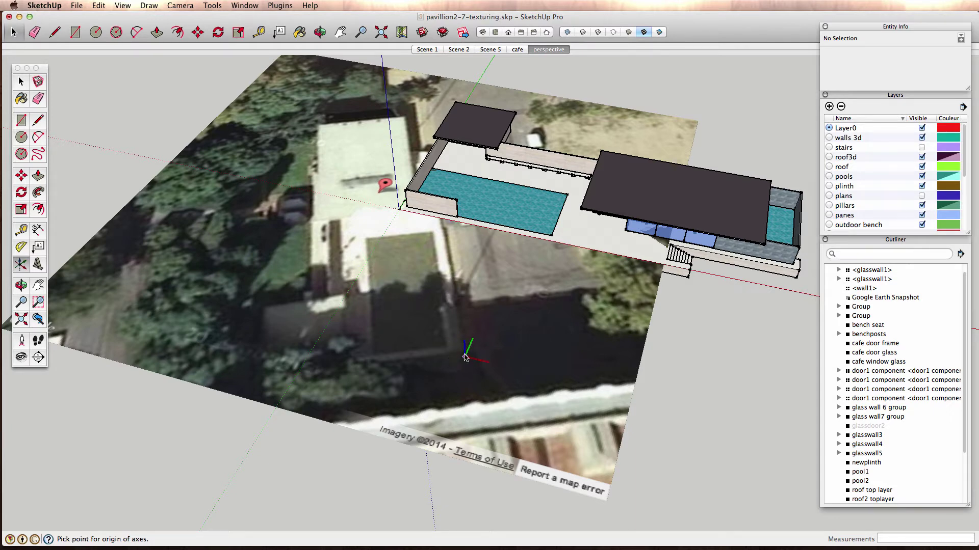
{"action": "scroll", "coordinate": [465, 357], "scroll_direction": "up", "scroll_amount": 2}
{"action": "scroll", "coordinate": [465, 357], "scroll_direction": "up", "scroll_amount": 2}
{"action": "mouse_move", "coordinate": [466, 357]}
{"action": "middle_mouse_down"}
{"action": "mouse_move", "coordinate": [461, 421]}
{"action": "mouse_move", "coordinate": [433, 416]}
{"action": "middle_mouse_up"}
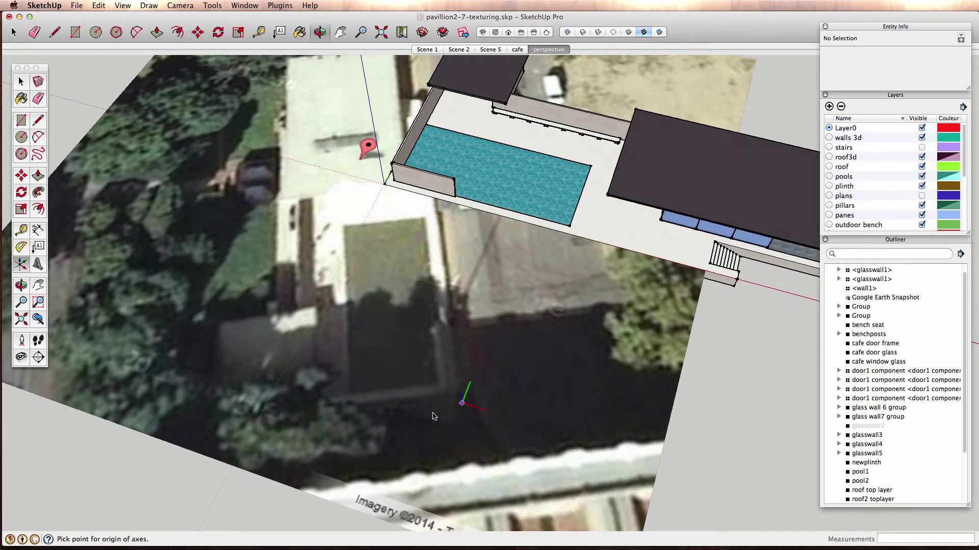
{"action": "left_click", "coordinate": [459, 391]}
{"action": "left_click", "coordinate": [364, 408]}
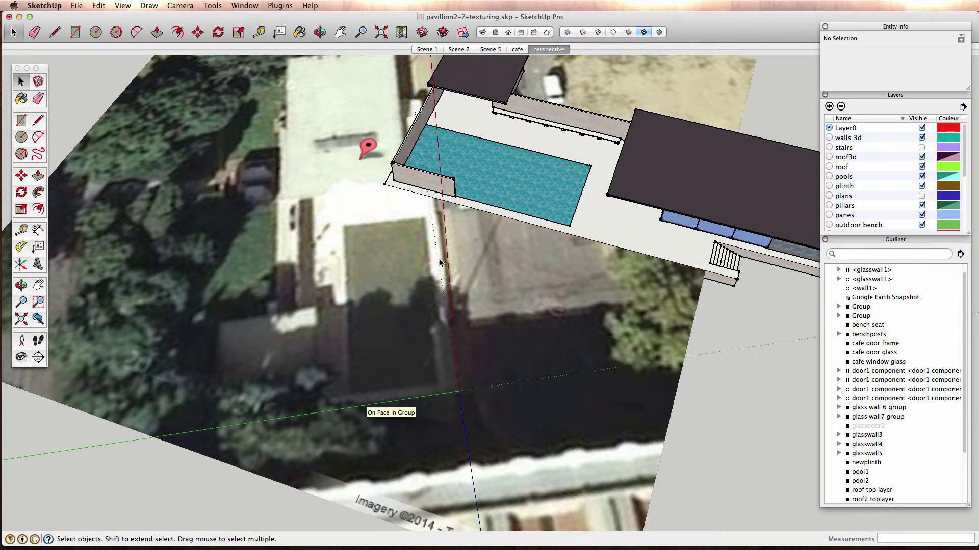
{"action": "middle_click_drag", "start_coordinate": [516, 287], "coordinate": [364, 298]}
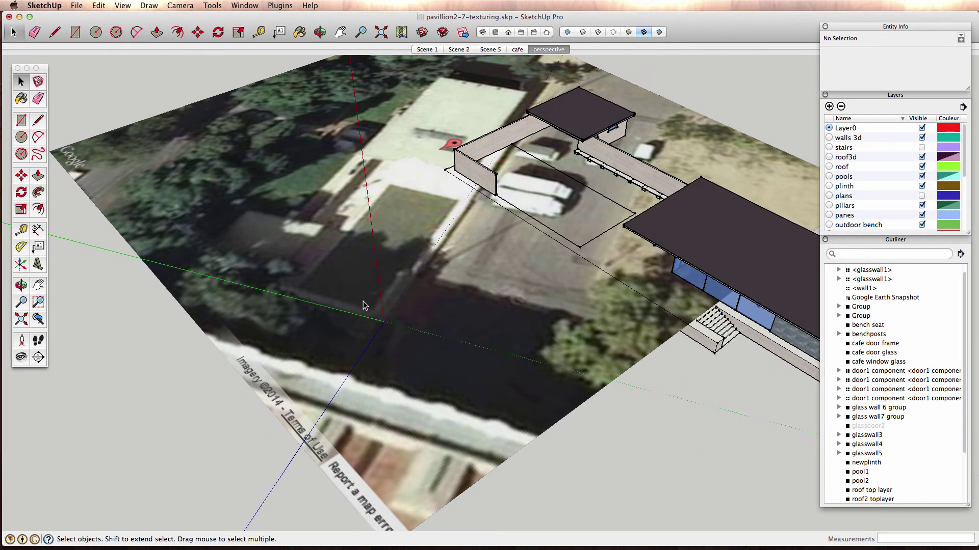
Step: Undo the earlier axes placement and abandon a first retry
{"action": "key", "text": "super+z"}
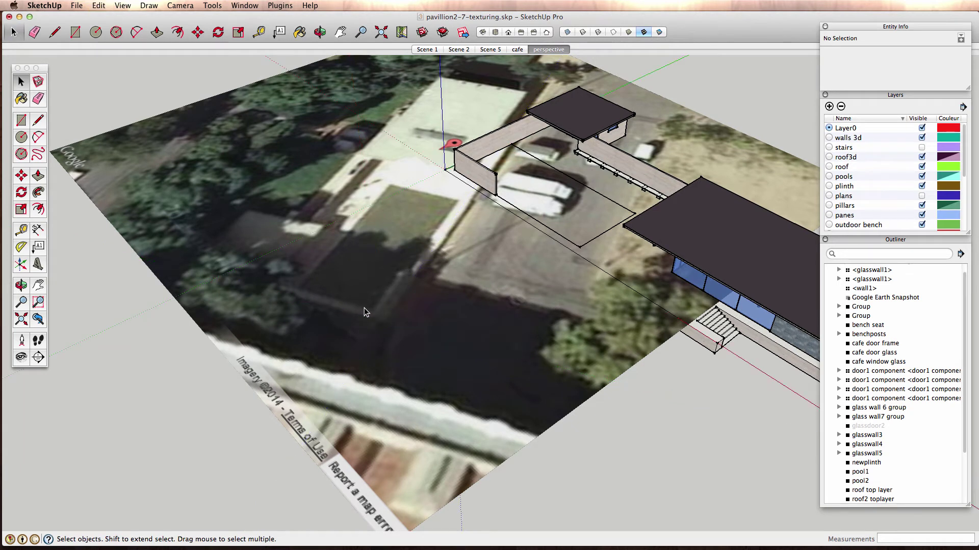
{"action": "left_click", "coordinate": [21, 264]}
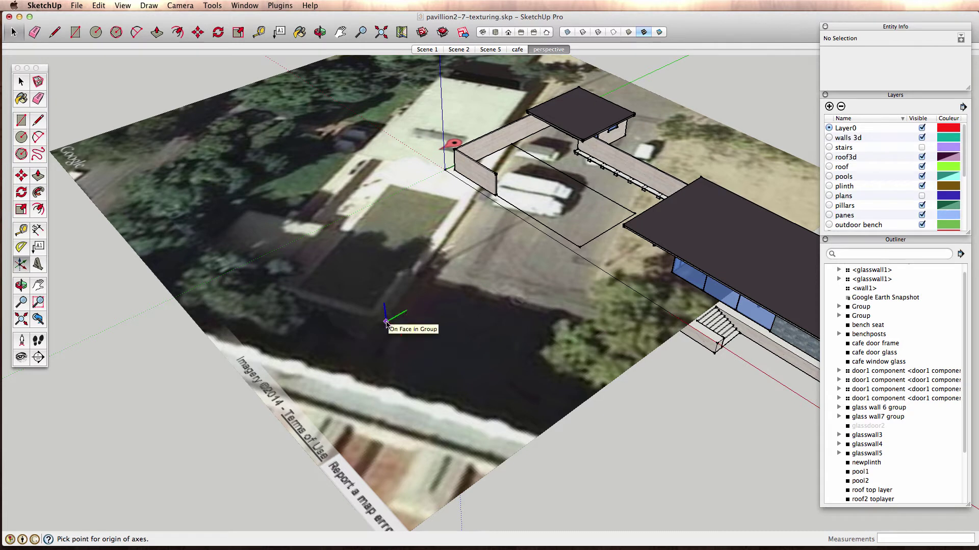
{"action": "left_click", "coordinate": [403, 293]}
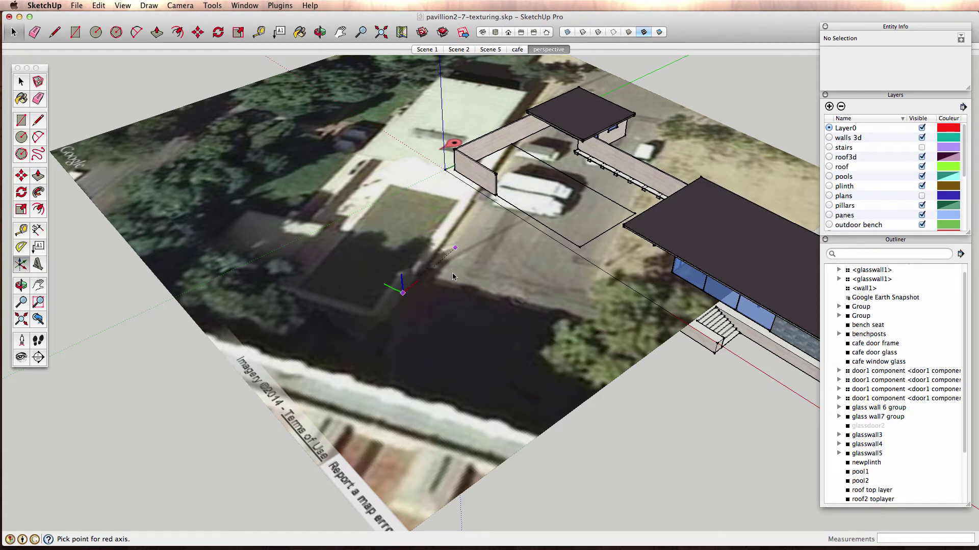
{"action": "key", "text": "space"}
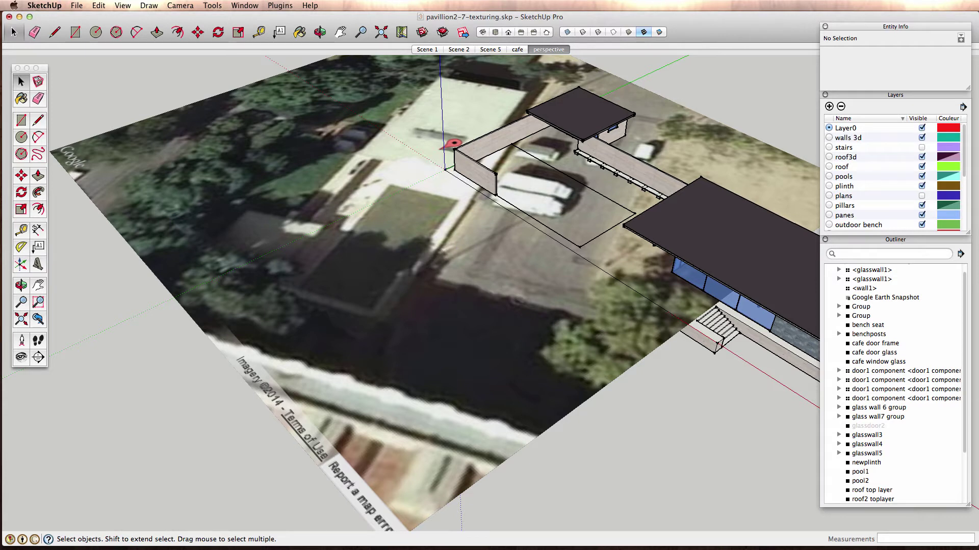
Step: Redefine the axes with origin on a snapshot building corner, red and green along its edges
{"action": "left_click", "coordinate": [23, 267]}
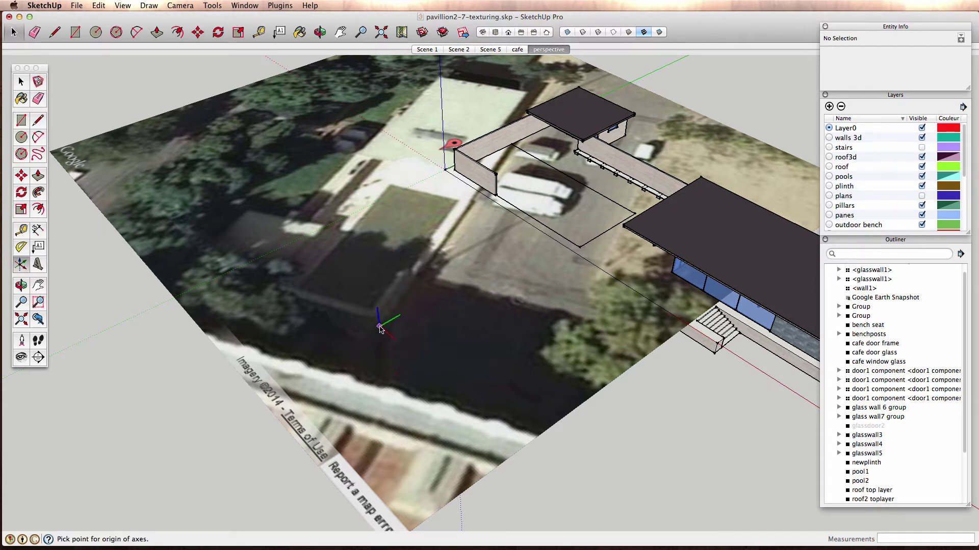
{"action": "left_click", "coordinate": [383, 323]}
{"action": "left_click", "coordinate": [342, 299]}
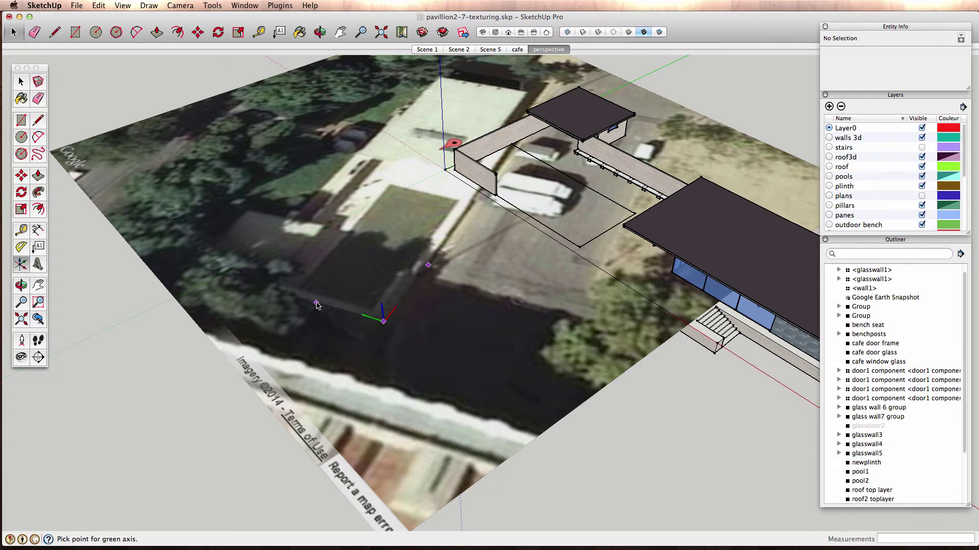
{"action": "left_click", "coordinate": [316, 305]}
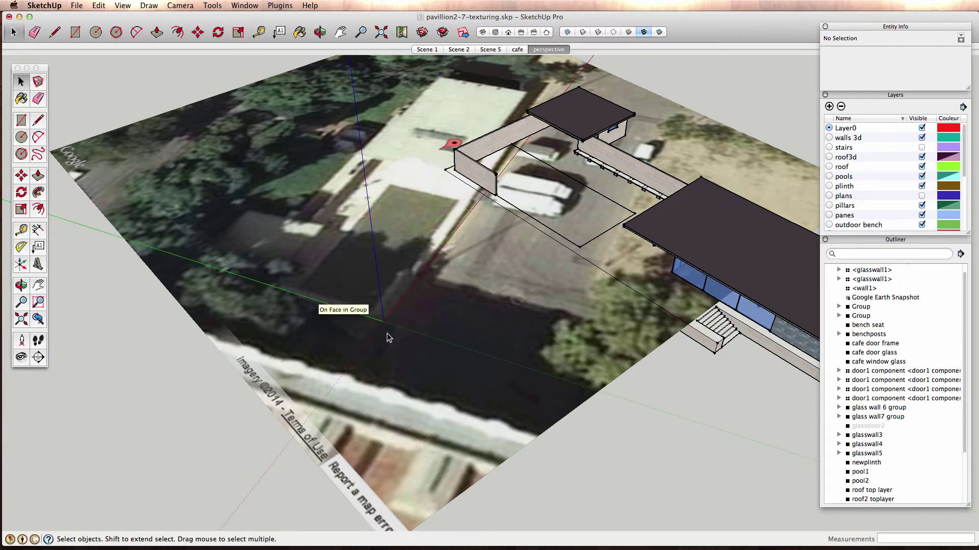
{"action": "mouse_move", "coordinate": [388, 338]}
{"action": "middle_mouse_down"}
{"action": "mouse_move", "coordinate": [160, 296]}
{"action": "mouse_move", "coordinate": [152, 339]}
{"action": "mouse_move", "coordinate": [129, 332]}
{"action": "mouse_move", "coordinate": [469, 357]}
{"action": "mouse_move", "coordinate": [444, 356]}
{"action": "middle_mouse_up"}
Step: Uncheck Visible for the Google Earth Snapshot layer, leaving only the pavilion shown
{"action": "scroll", "coordinate": [679, 320], "scroll_direction": "down", "scroll_amount": 3}
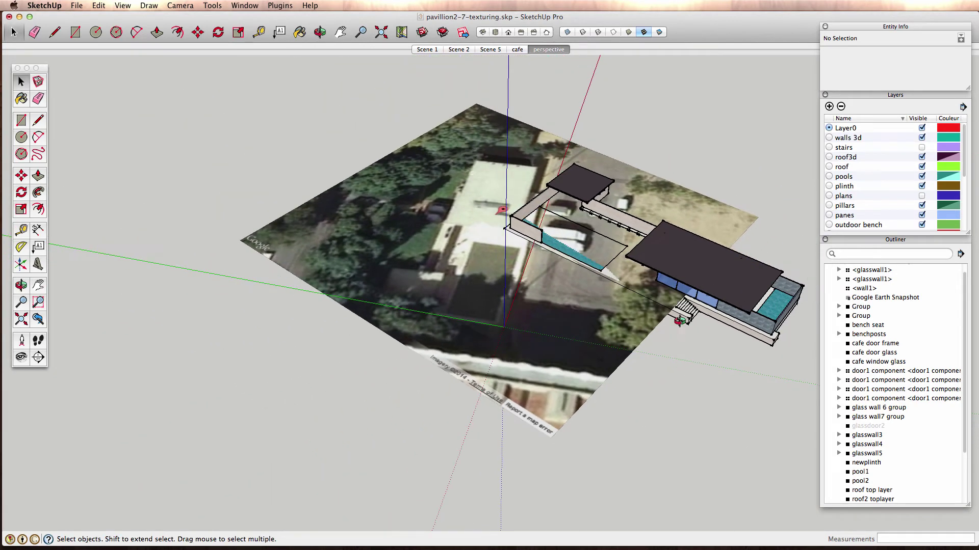
{"action": "middle_click_drag", "start_coordinate": [679, 320], "coordinate": [605, 339]}
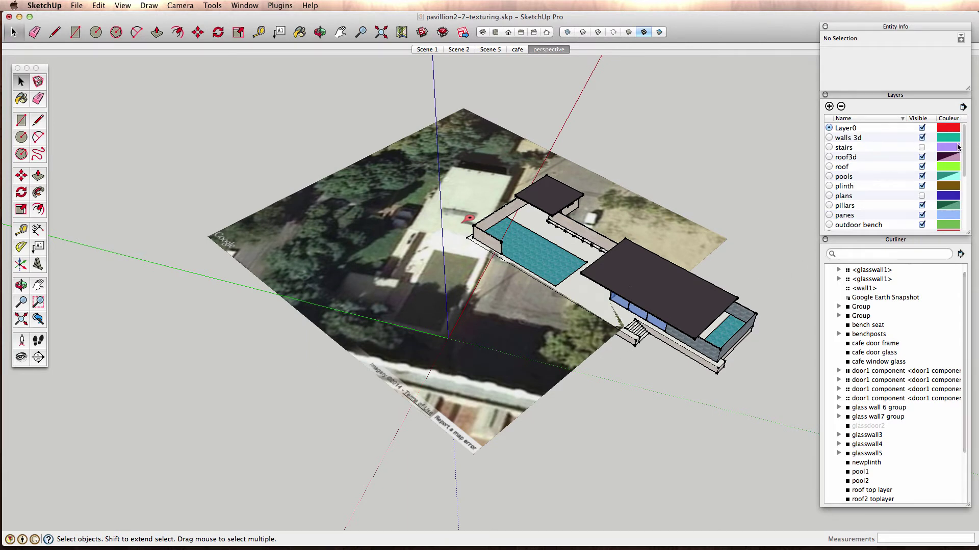
{"action": "left_click_drag", "start_coordinate": [963, 166], "coordinate": [959, 228]}
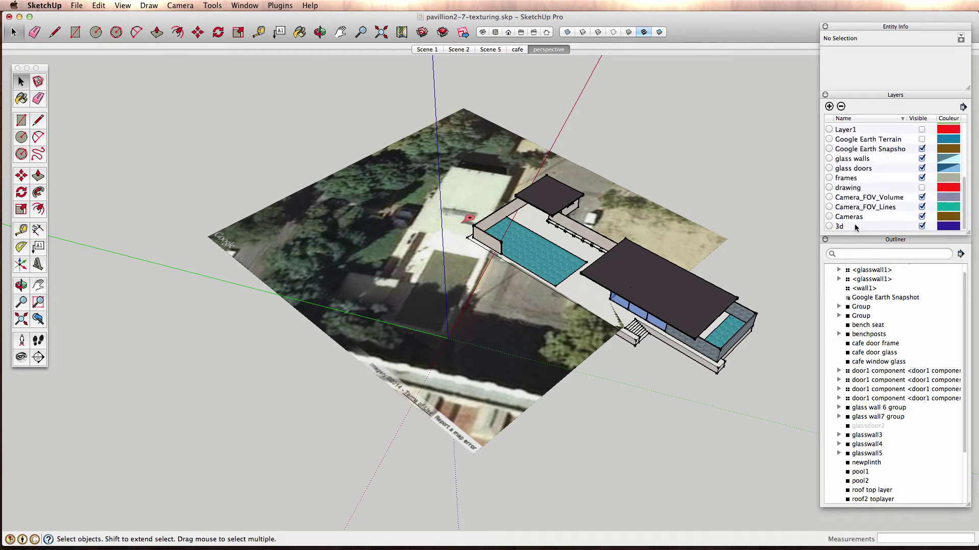
{"action": "left_click", "coordinate": [922, 148]}
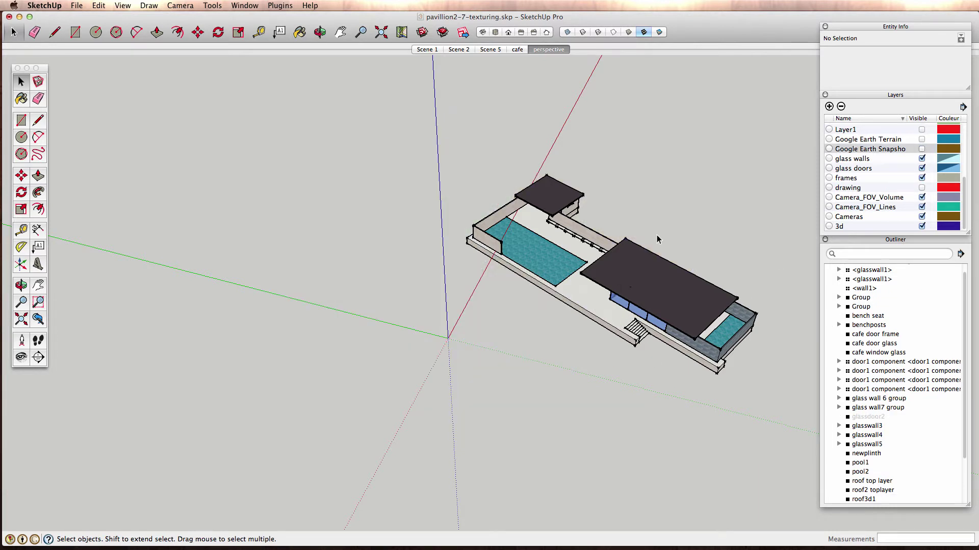
Step: Select all 31 pavilion groups and move their pool-end corner onto the axes origin
{"action": "left_click_drag", "start_coordinate": [422, 124], "coordinate": [752, 410]}
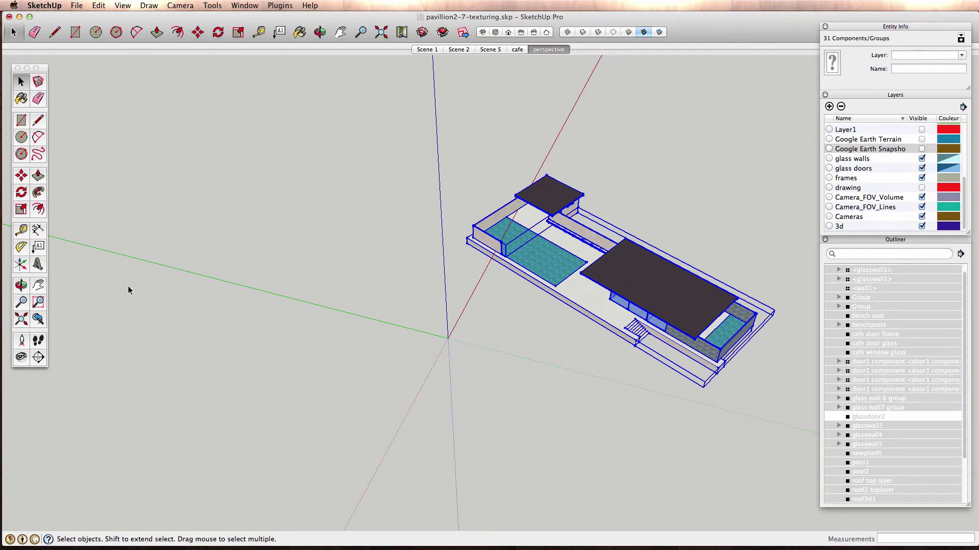
{"action": "left_click", "coordinate": [22, 197]}
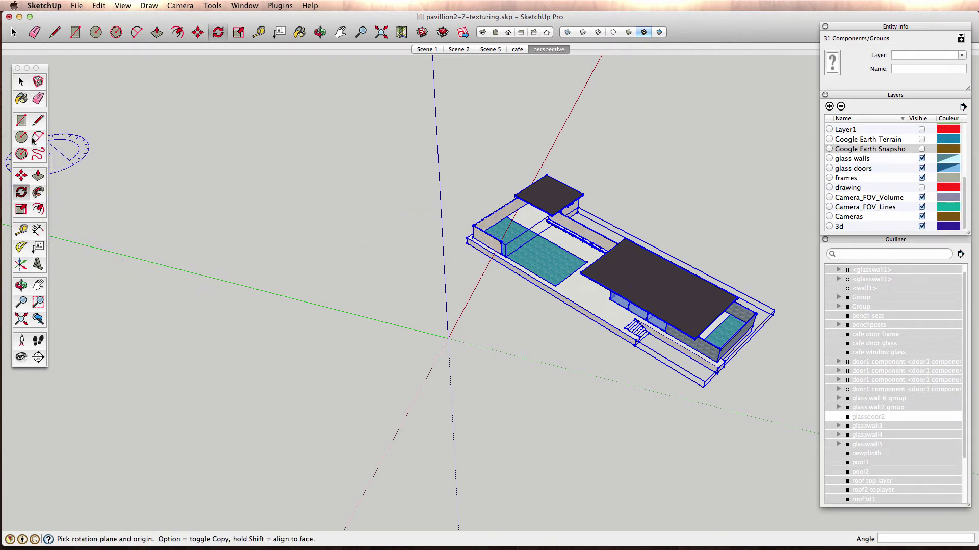
{"action": "left_click", "coordinate": [25, 176]}
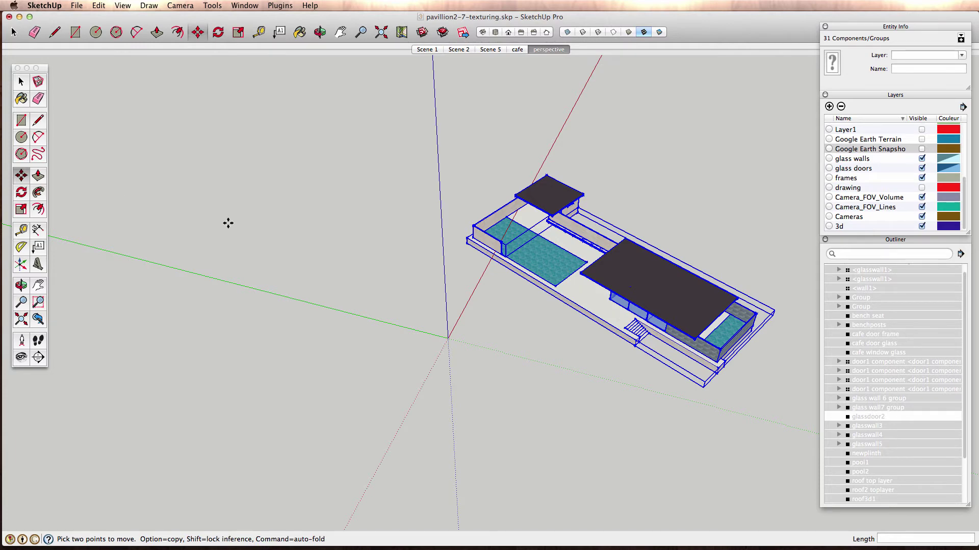
{"action": "left_click", "coordinate": [468, 246]}
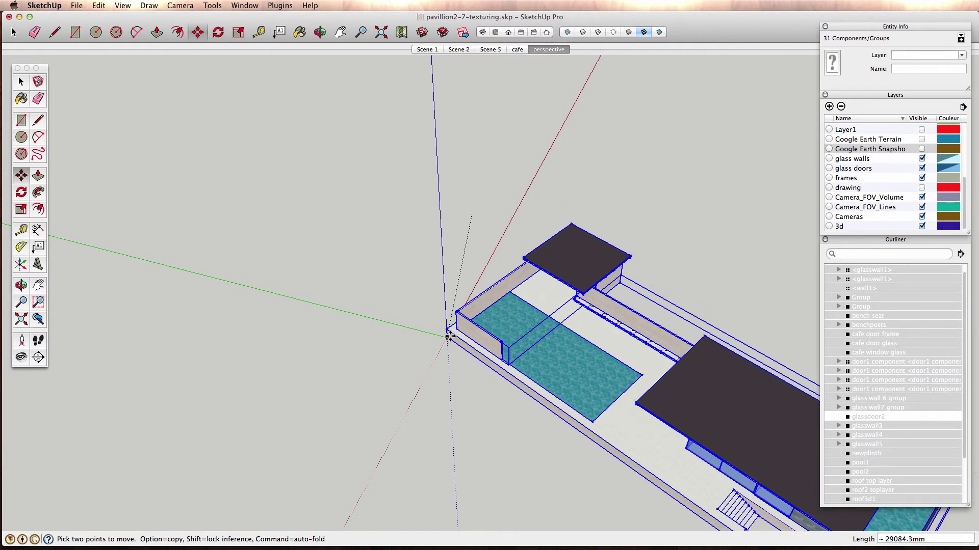
{"action": "left_click", "coordinate": [447, 337]}
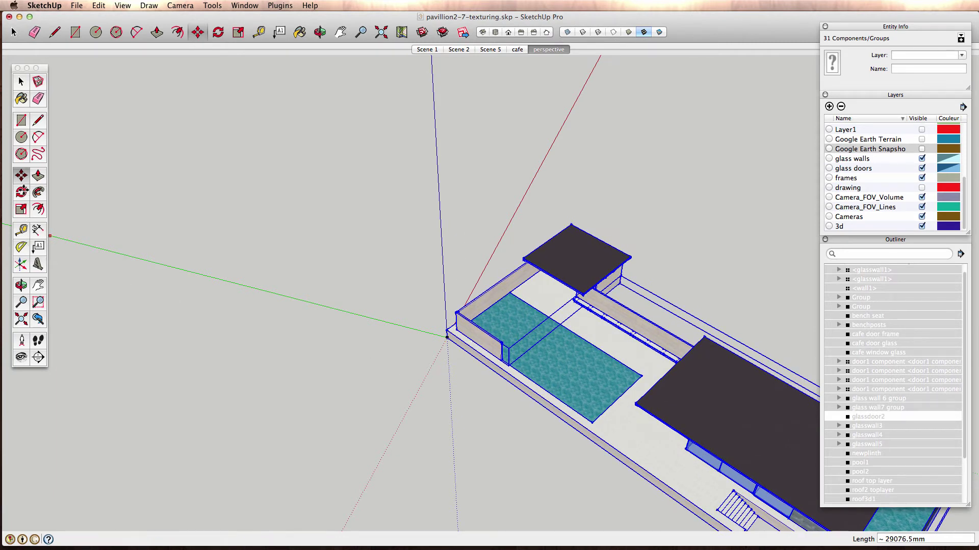
{"action": "left_click", "coordinate": [21, 192]}
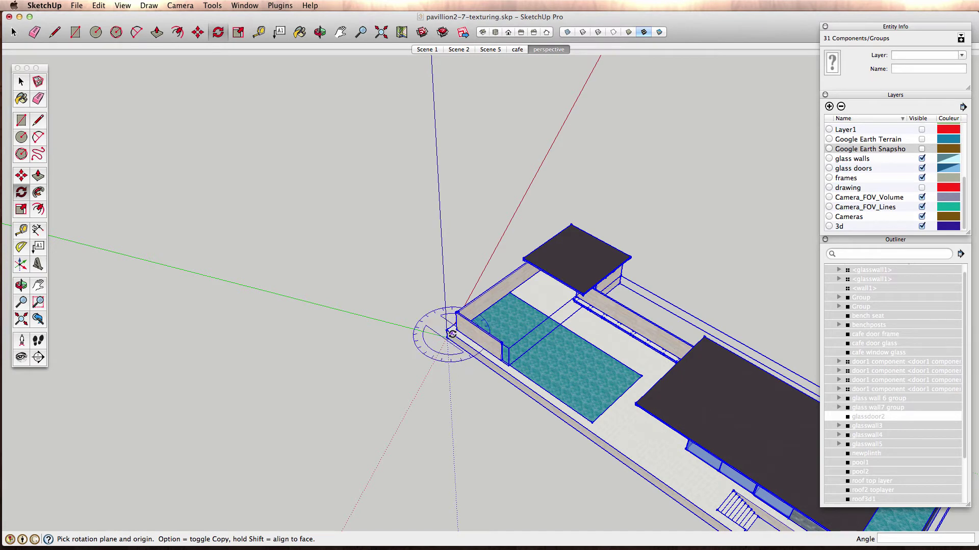
Step: Rotate the pavilion about its pool corner at the origin to align with the new axes
{"action": "key", "text": "o"}
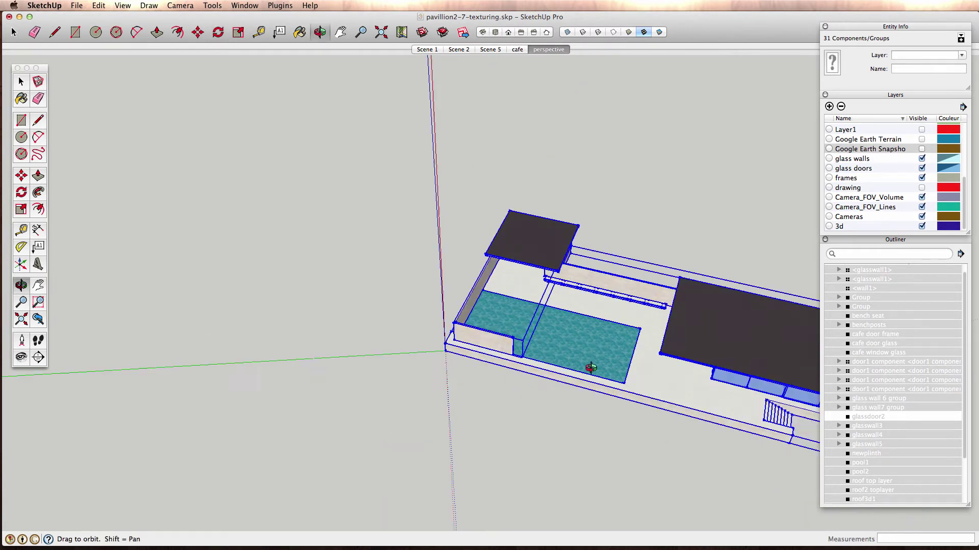
{"action": "left_click_drag", "start_coordinate": [470, 356], "coordinate": [625, 443]}
{"action": "middle_click_drag", "start_coordinate": [625, 442], "coordinate": [621, 440]}
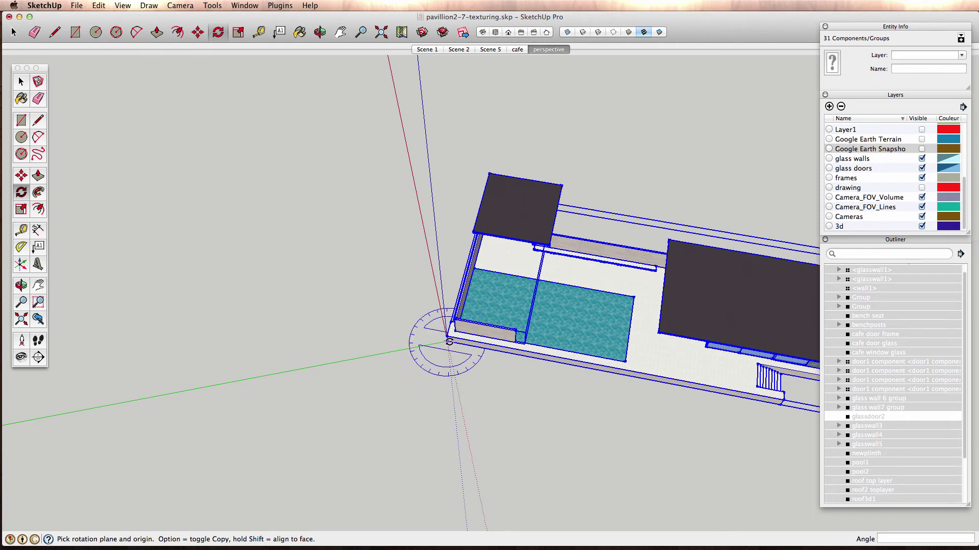
{"action": "left_click", "coordinate": [447, 340]}
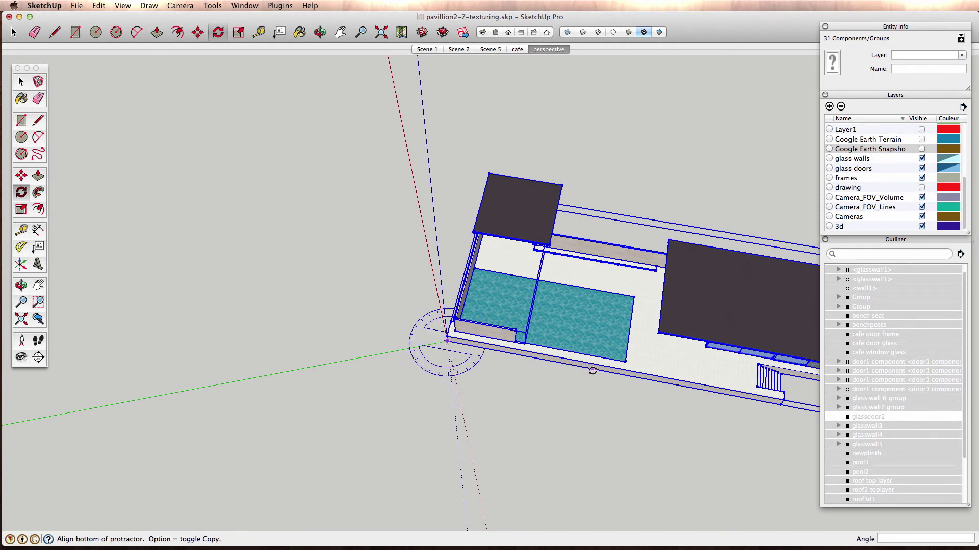
{"action": "mouse_move", "coordinate": [592, 371]}
{"action": "middle_mouse_down"}
{"action": "mouse_move", "coordinate": [515, 236]}
{"action": "mouse_move", "coordinate": [508, 363]}
{"action": "mouse_move", "coordinate": [476, 332]}
{"action": "middle_mouse_up"}
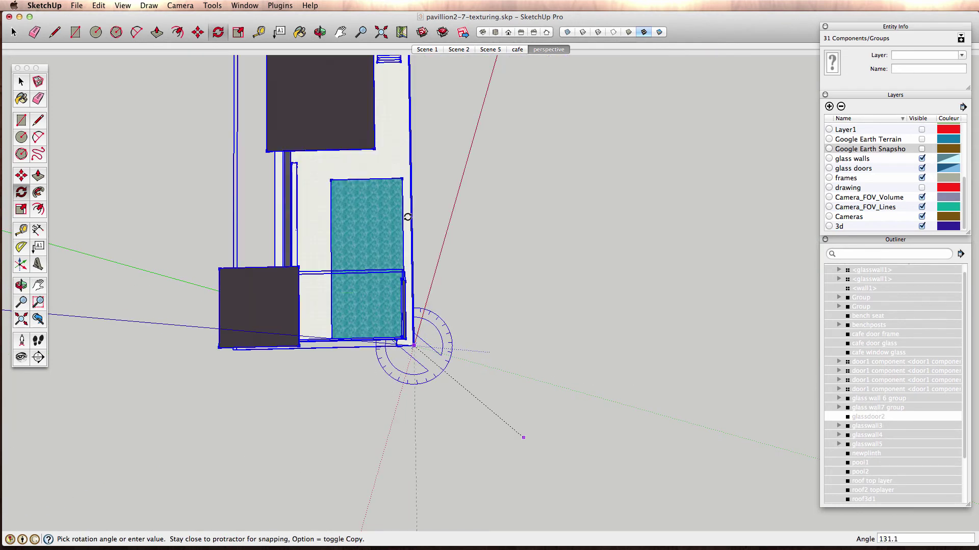
{"action": "left_click", "coordinate": [456, 192]}
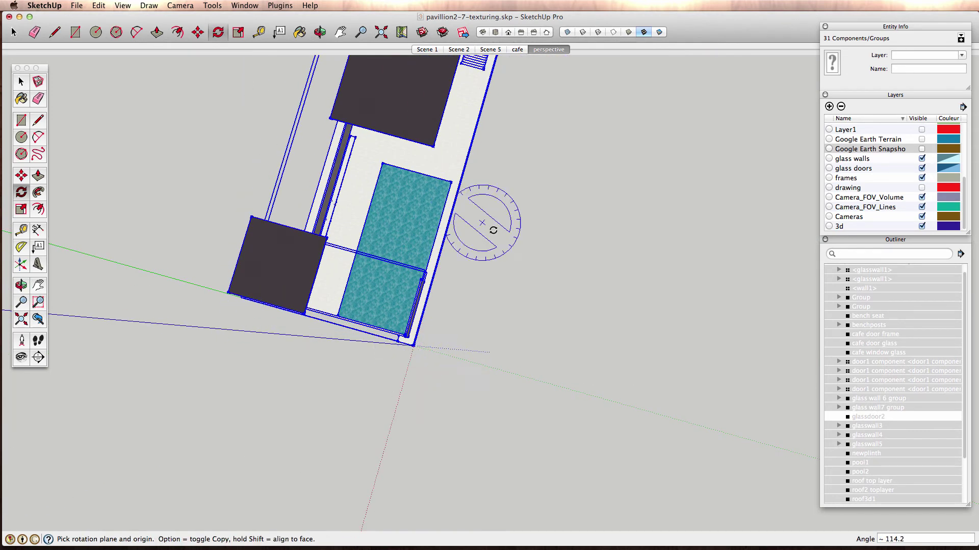
{"action": "left_click", "coordinate": [21, 82]}
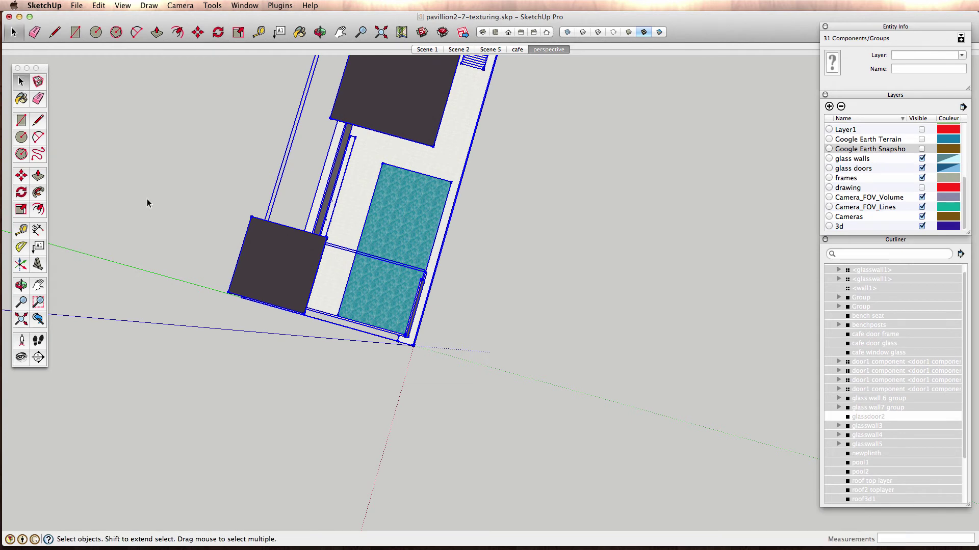
{"action": "middle_click_drag", "start_coordinate": [415, 397], "coordinate": [375, 122]}
Step: Show the Google Earth Terrain layer and hide the Snapshot layer under the realigned pavilion
{"action": "mouse_move", "coordinate": [375, 123]}
{"action": "left_mouse_down"}
{"action": "mouse_move", "coordinate": [500, 390]}
{"action": "mouse_move", "coordinate": [372, 345]}
{"action": "mouse_move", "coordinate": [284, 336]}
{"action": "mouse_move", "coordinate": [445, 328]}
{"action": "mouse_move", "coordinate": [502, 343]}
{"action": "mouse_move", "coordinate": [389, 345]}
{"action": "mouse_move", "coordinate": [329, 331]}
{"action": "left_mouse_up"}
{"action": "middle_click_drag", "start_coordinate": [330, 332], "coordinate": [346, 326]}
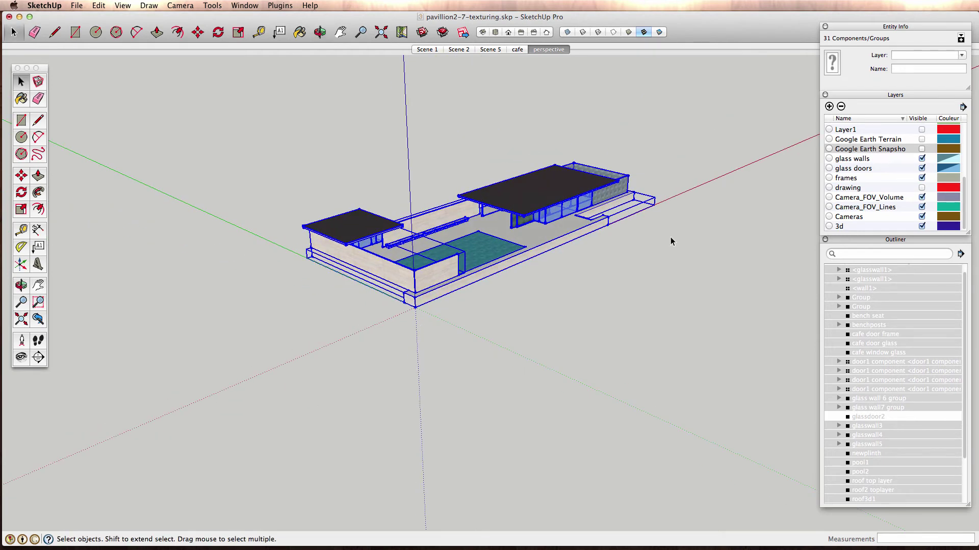
{"action": "left_click", "coordinate": [922, 149]}
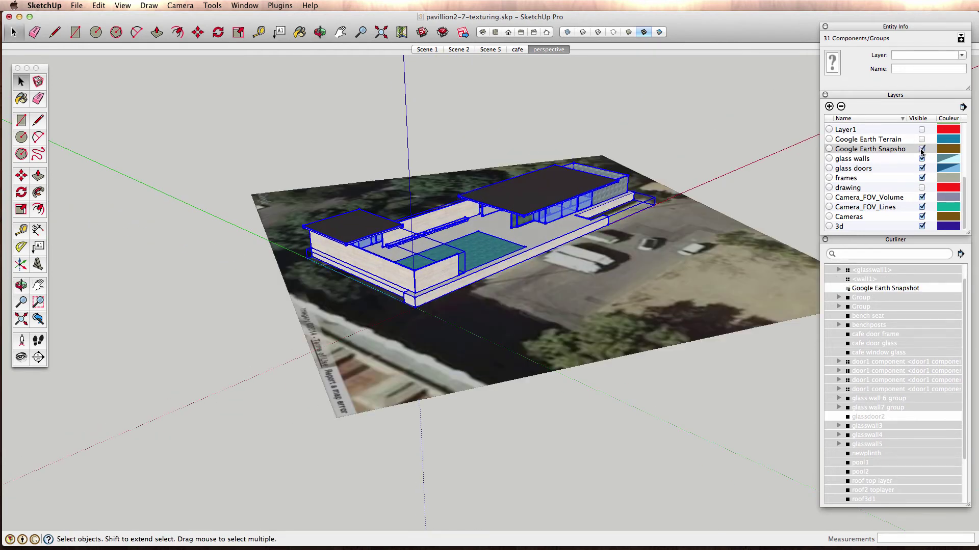
{"action": "mouse_move", "coordinate": [561, 326]}
{"action": "middle_mouse_down"}
{"action": "mouse_move", "coordinate": [628, 292]}
{"action": "mouse_move", "coordinate": [377, 383]}
{"action": "mouse_move", "coordinate": [578, 294]}
{"action": "middle_mouse_up"}
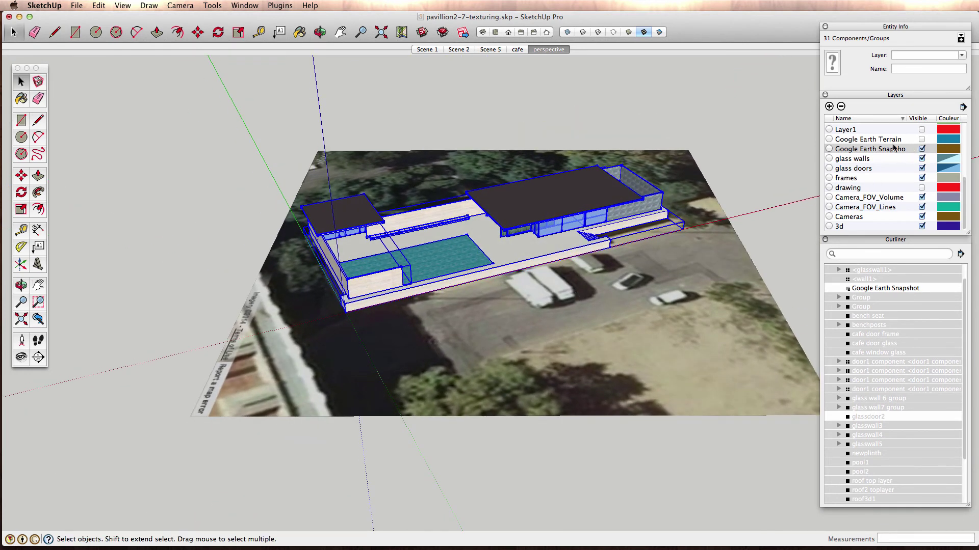
{"action": "left_click", "coordinate": [921, 140]}
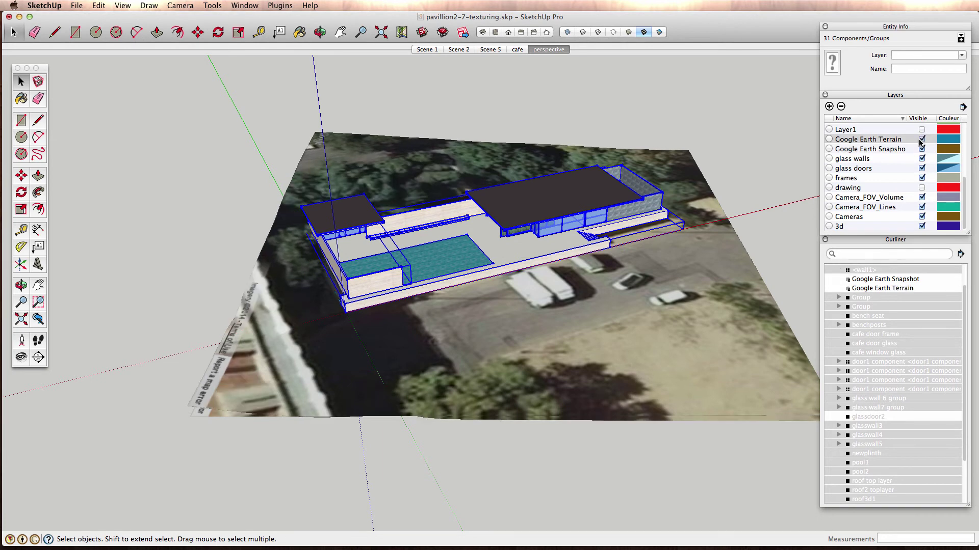
{"action": "left_click", "coordinate": [921, 149]}
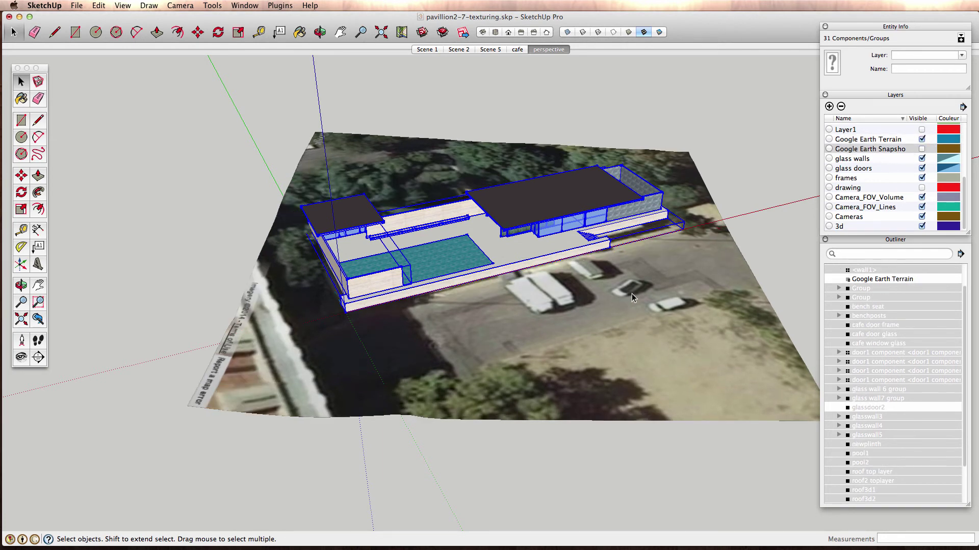
{"action": "middle_click_drag", "start_coordinate": [631, 294], "coordinate": [491, 307]}
Step: Inspect the pavilion plinth against the sloping terrain up close and pick Move
{"action": "scroll", "coordinate": [538, 287], "scroll_direction": "up", "scroll_amount": 5}
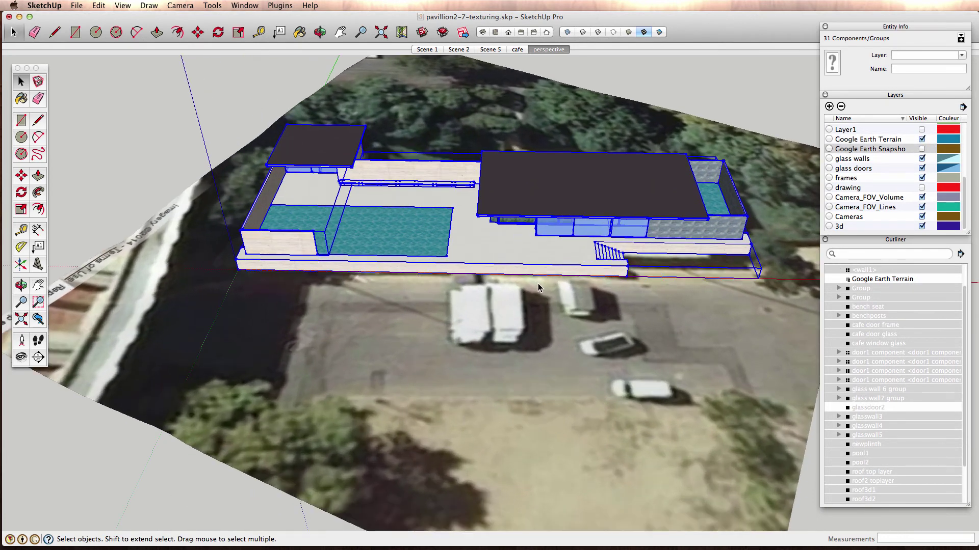
{"action": "mouse_move", "coordinate": [542, 285]}
{"action": "middle_mouse_down"}
{"action": "mouse_move", "coordinate": [583, 339]}
{"action": "mouse_move", "coordinate": [598, 394]}
{"action": "mouse_move", "coordinate": [561, 256]}
{"action": "mouse_move", "coordinate": [537, 265]}
{"action": "mouse_move", "coordinate": [508, 200]}
{"action": "mouse_move", "coordinate": [445, 236]}
{"action": "mouse_move", "coordinate": [430, 216]}
{"action": "mouse_move", "coordinate": [448, 145]}
{"action": "mouse_move", "coordinate": [480, 184]}
{"action": "mouse_move", "coordinate": [465, 269]}
{"action": "mouse_move", "coordinate": [479, 300]}
{"action": "mouse_move", "coordinate": [485, 234]}
{"action": "mouse_move", "coordinate": [429, 213]}
{"action": "mouse_move", "coordinate": [458, 246]}
{"action": "mouse_move", "coordinate": [449, 242]}
{"action": "middle_mouse_up"}
{"action": "scroll", "coordinate": [479, 301], "scroll_direction": "up", "scroll_amount": 3}
{"action": "scroll", "coordinate": [479, 298], "scroll_direction": "up", "scroll_amount": 3}
{"action": "left_click", "coordinate": [21, 175]}
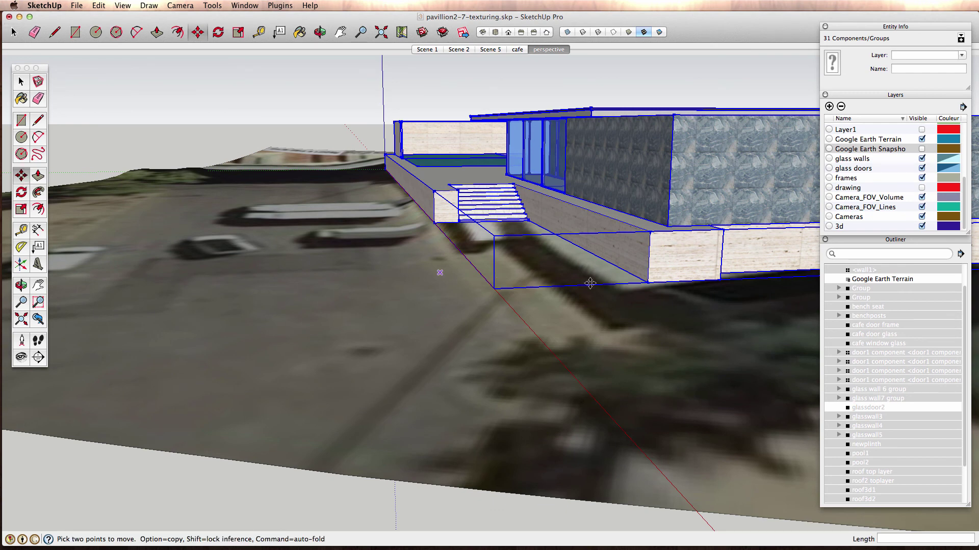